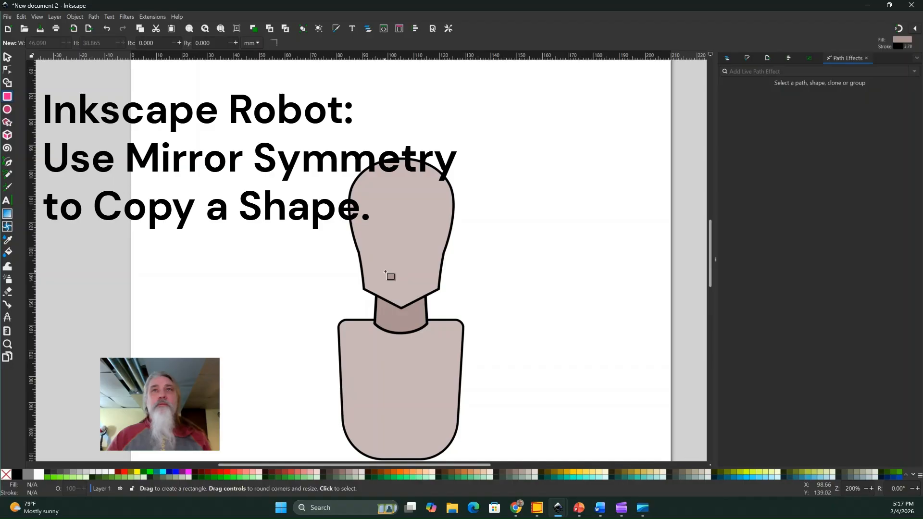
Draw a yellow mouth rectangle about 14.5 by 4.5 mm on the lower face and round its corners with a 5 px radius.
{"action": "left_click_drag", "start_coordinate": [383, 270], "coordinate": [420, 283]}
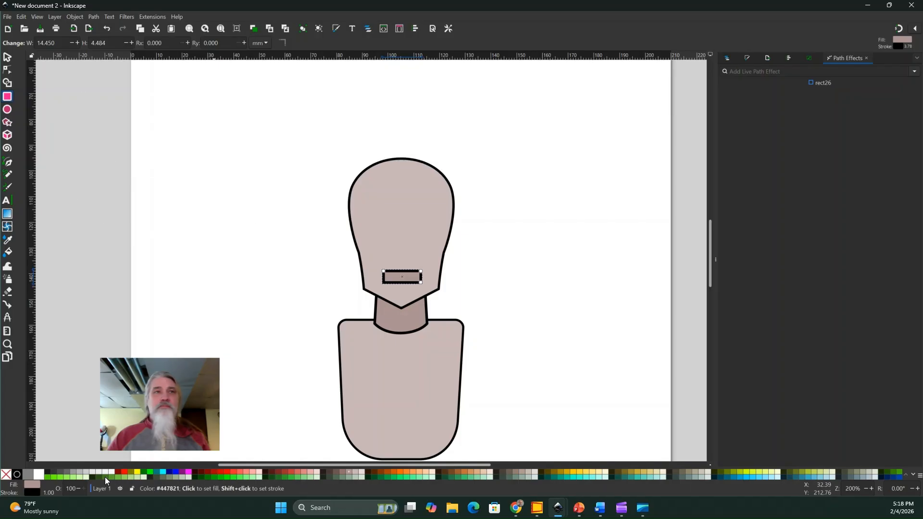
{"action": "left_click", "coordinate": [137, 470]}
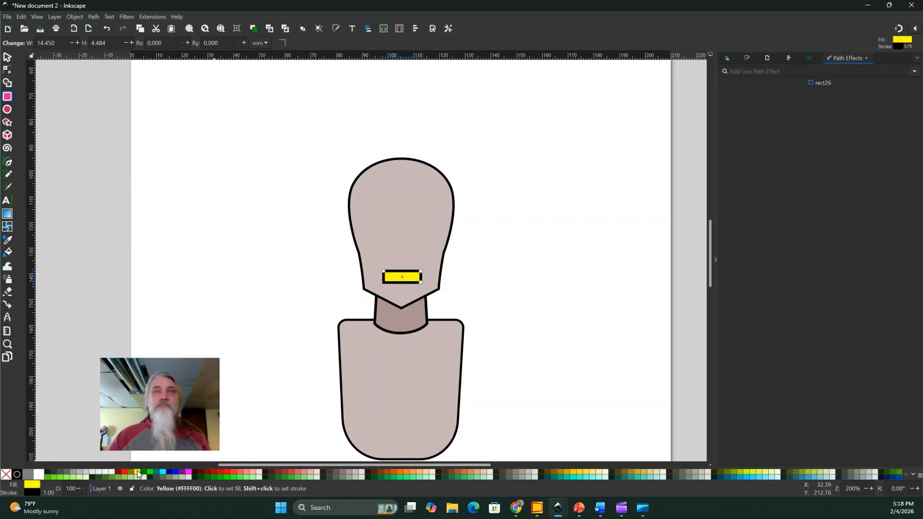
{"action": "left_click", "coordinate": [914, 72]}
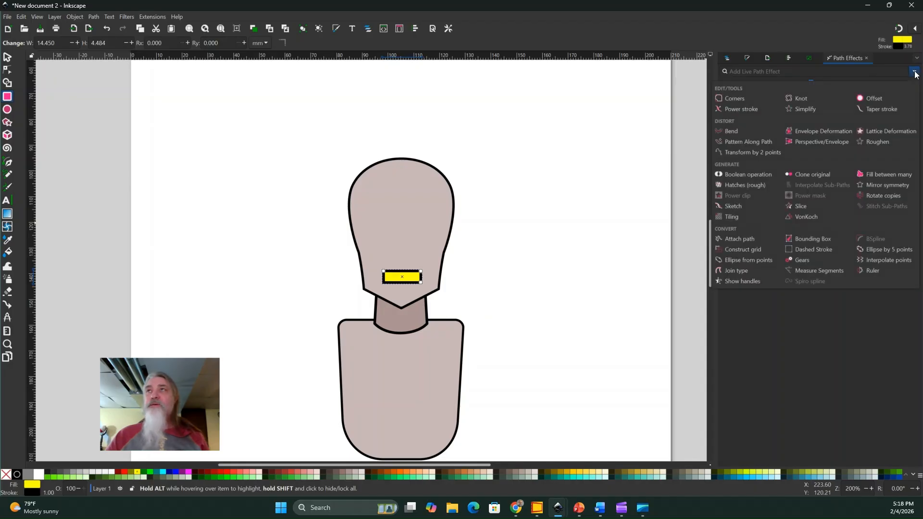
{"action": "left_click", "coordinate": [734, 99]}
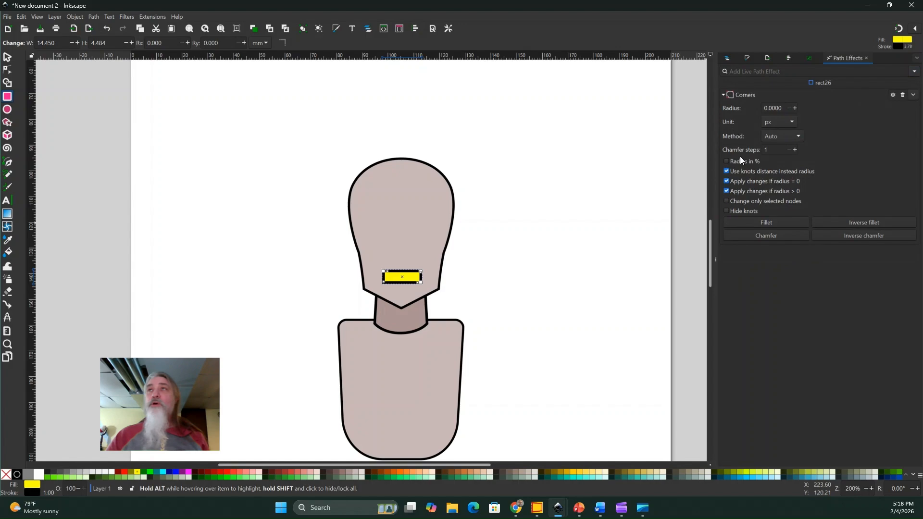
{"action": "left_click", "coordinate": [795, 108]}
{"action": "left_click", "coordinate": [795, 108]}
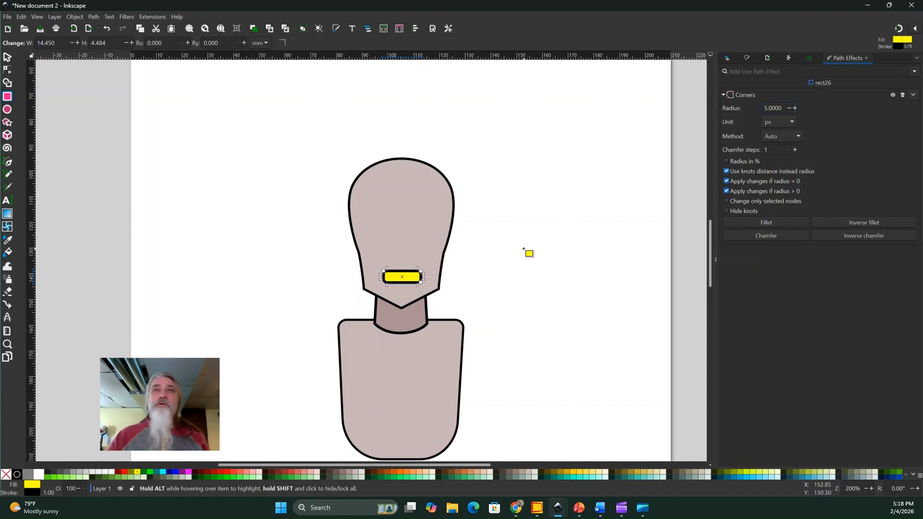
{"action": "left_click", "coordinate": [526, 257]}
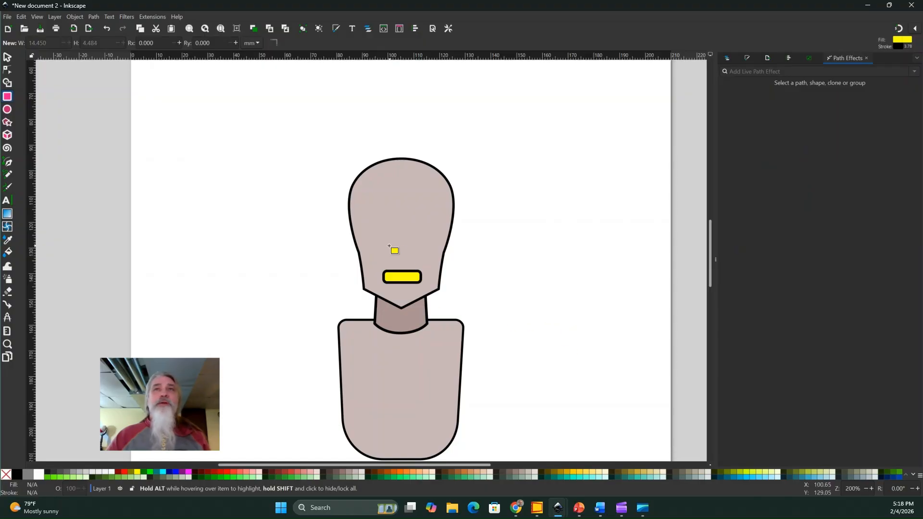
Draw a small nose rectangle about 5.7 by 1.9 mm above the mouth and round its corners with a 4 px radius.
{"action": "left_click_drag", "start_coordinate": [392, 247], "coordinate": [408, 252]}
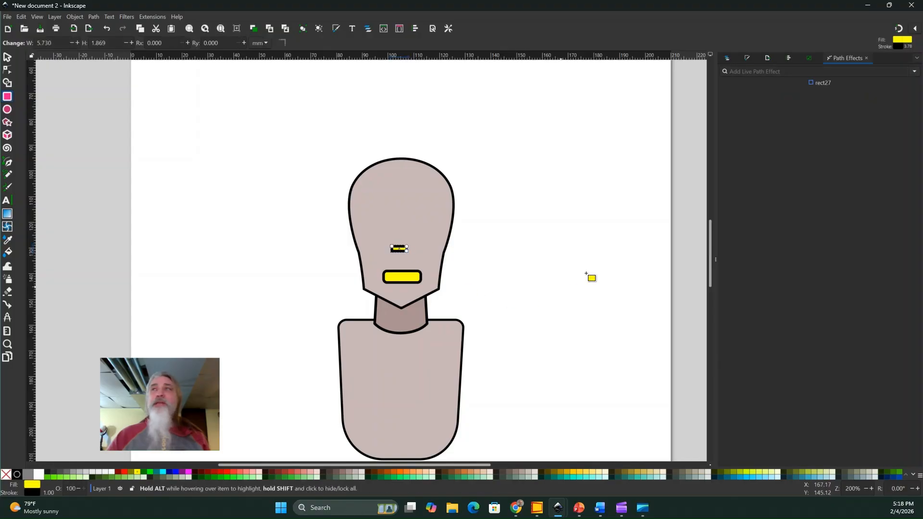
{"action": "left_click", "coordinate": [914, 72]}
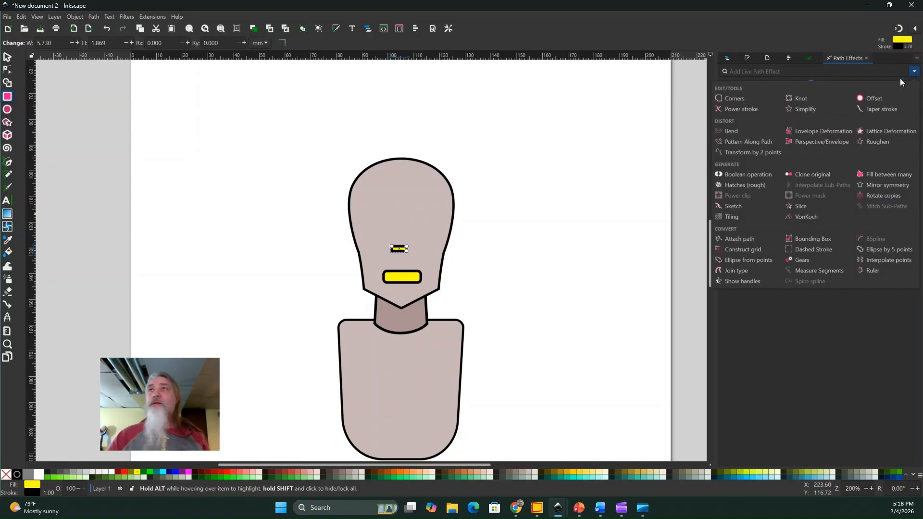
{"action": "left_click", "coordinate": [735, 99]}
{"action": "left_click", "coordinate": [795, 107]}
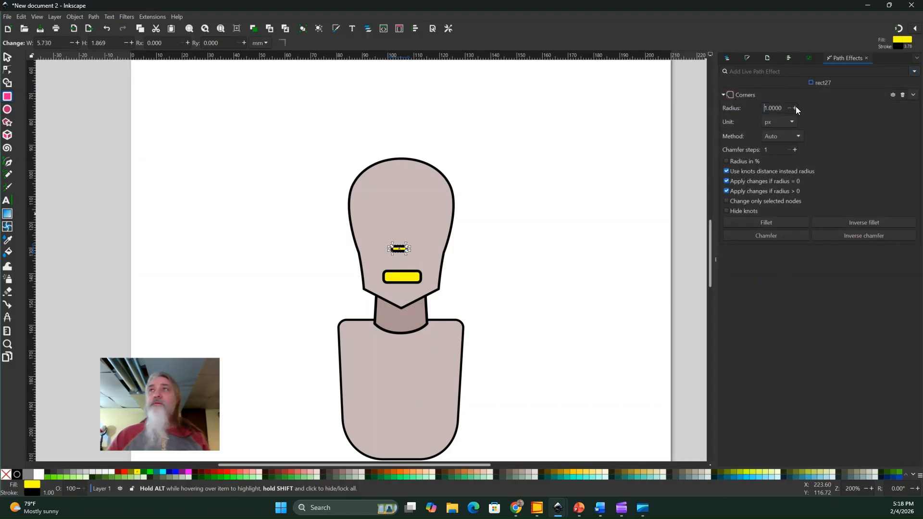
{"action": "left_click", "coordinate": [796, 107]}
{"action": "left_click", "coordinate": [795, 107]}
{"action": "left_click", "coordinate": [795, 108]}
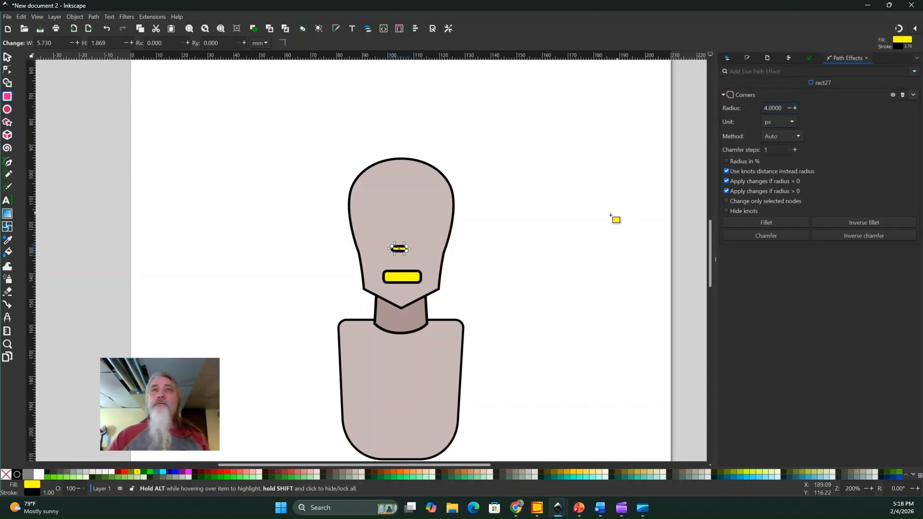
Draw an eye ellipse above the nose with radii of about 5.2 by 4.7 mm.
{"action": "left_click", "coordinate": [9, 57]}
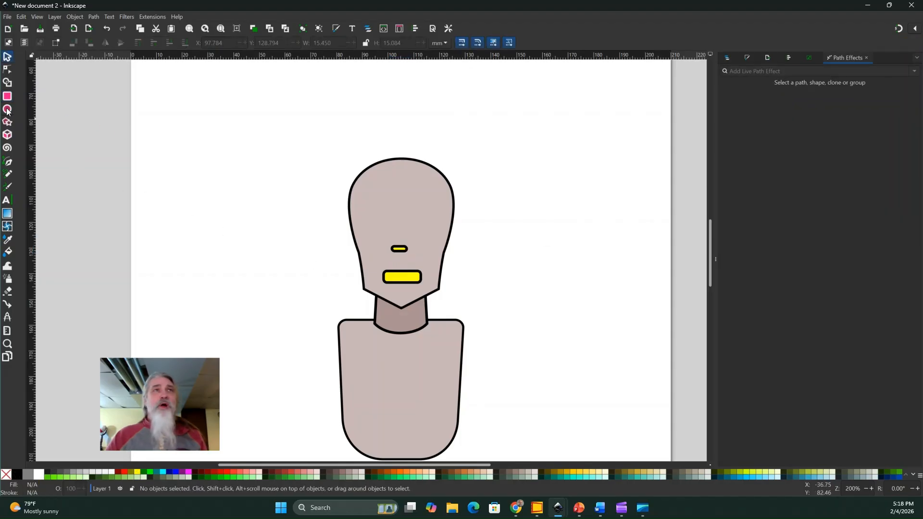
{"action": "left_click", "coordinate": [7, 110]}
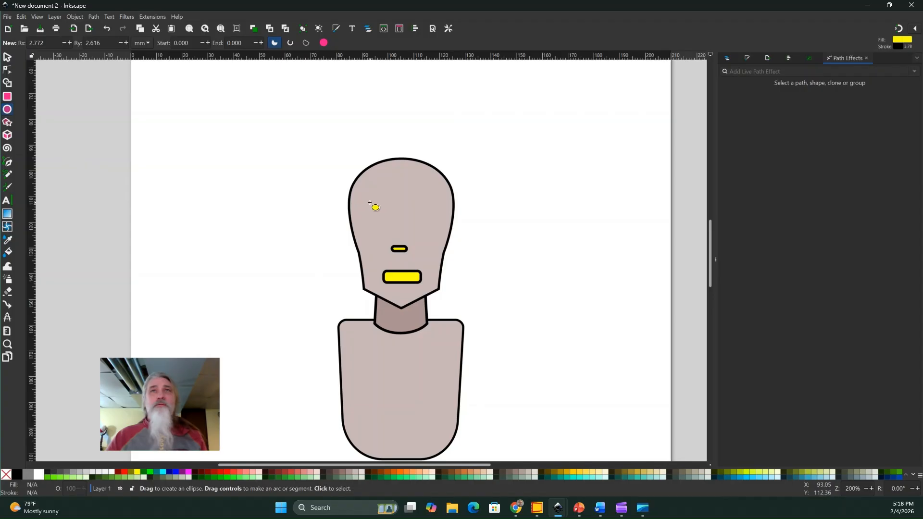
{"action": "left_click_drag", "start_coordinate": [370, 208], "coordinate": [397, 231]}
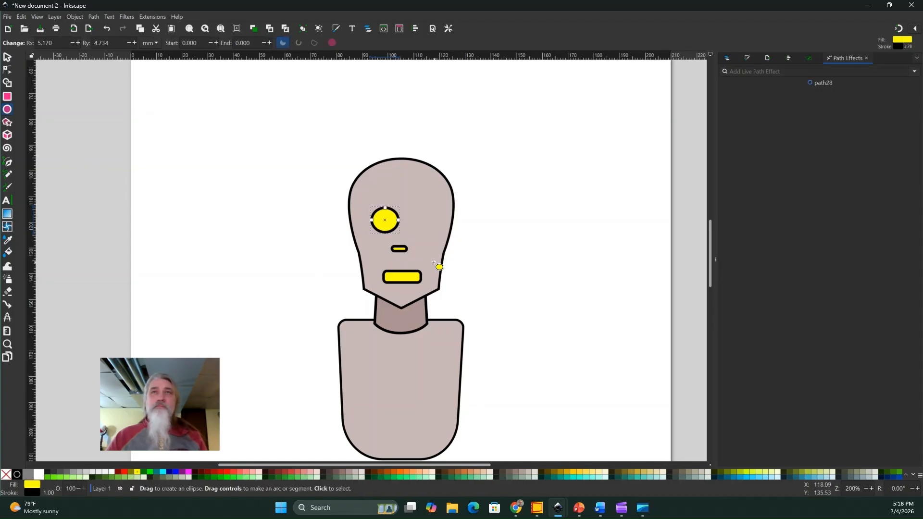
Center the eye, nose and mouth together on the page's vertical axis.
{"action": "left_click", "coordinate": [7, 57]}
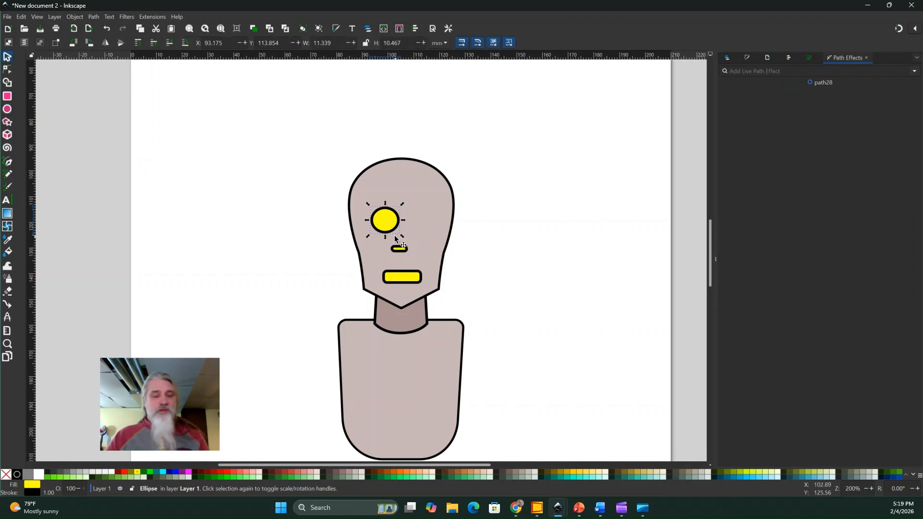
{"action": "left_click", "coordinate": [404, 249], "text": "shift"}
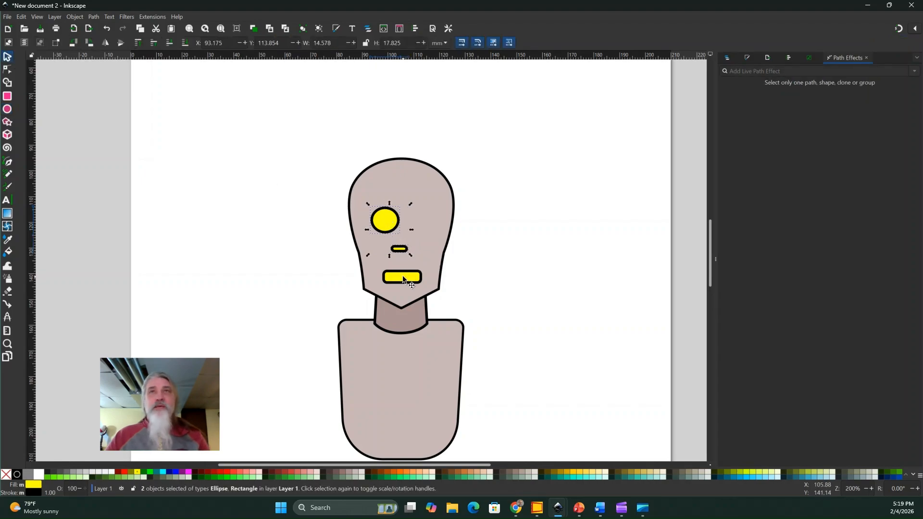
{"action": "left_click", "coordinate": [402, 276], "text": "shift"}
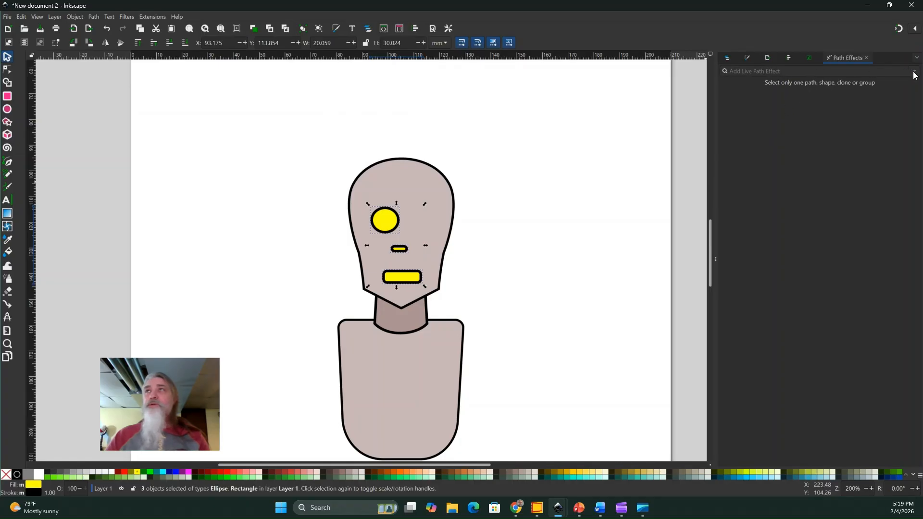
{"action": "left_click", "coordinate": [788, 59]}
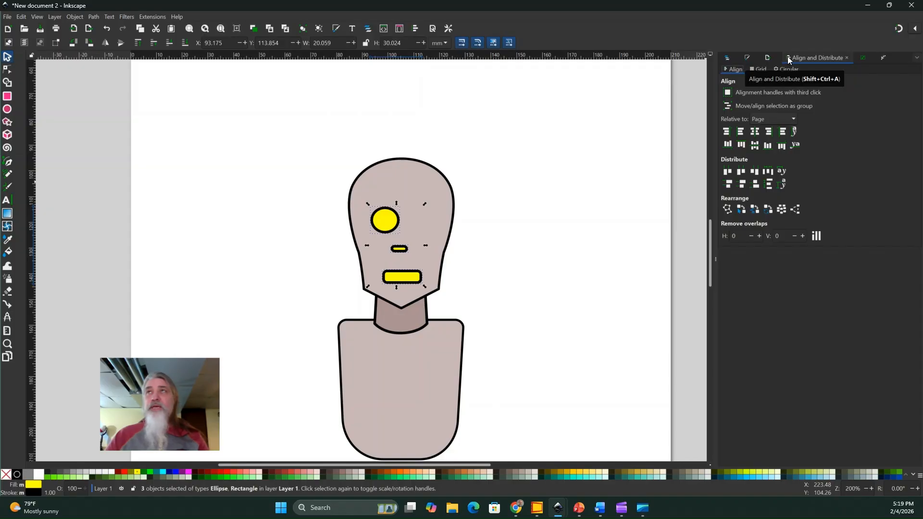
{"action": "left_click", "coordinate": [756, 136]}
{"action": "left_click", "coordinate": [550, 278]}
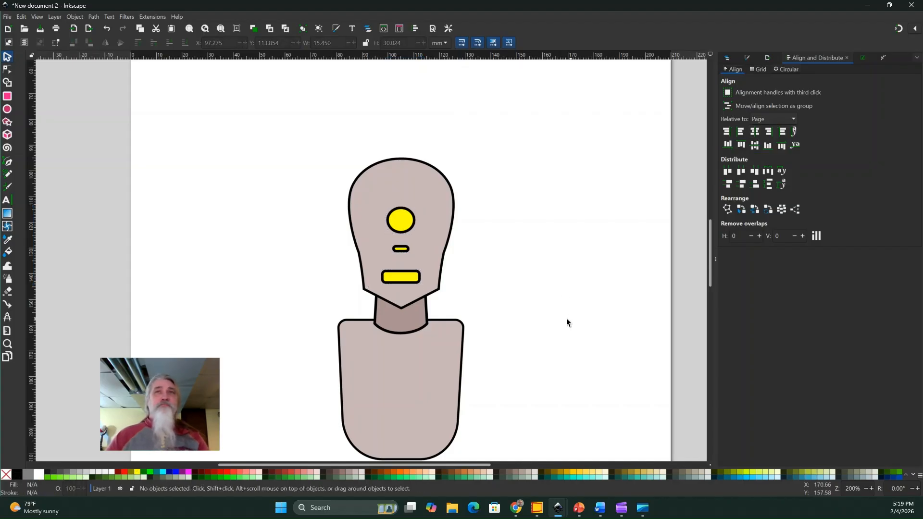
Nudge the nose rectangle down toward the mouth to a Y position of 130.911 mm.
{"action": "left_click", "coordinate": [400, 249]}
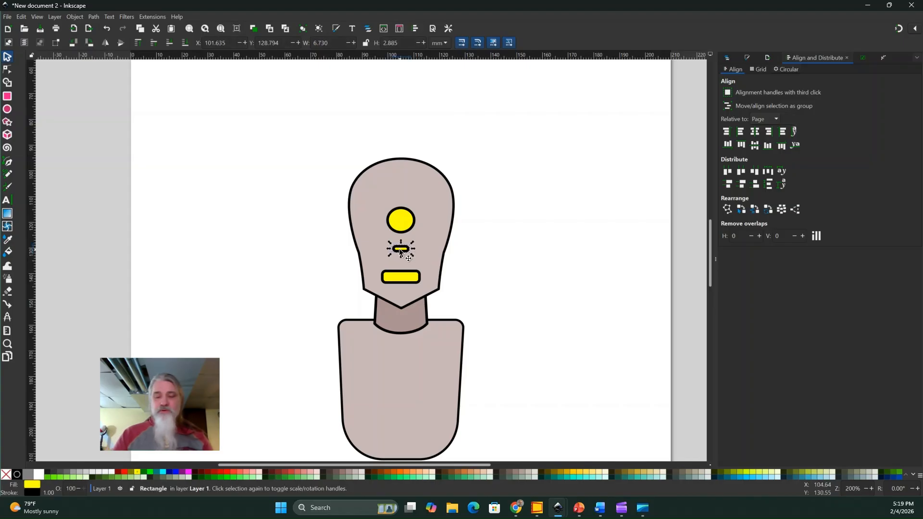
{"action": "key", "text": "Down"}
{"action": "key", "text": "Down"}
{"action": "key", "text": "Down"}
{"action": "key", "text": "Down"}
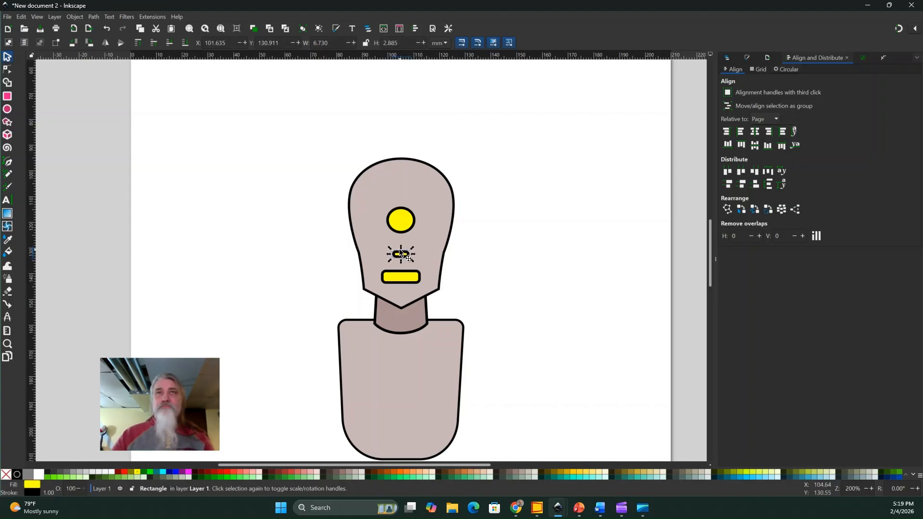
{"action": "left_click", "coordinate": [503, 243]}
Apply the Mirror symmetry path effect to the eye ellipse to create a second eye.
{"action": "left_click", "coordinate": [402, 222]}
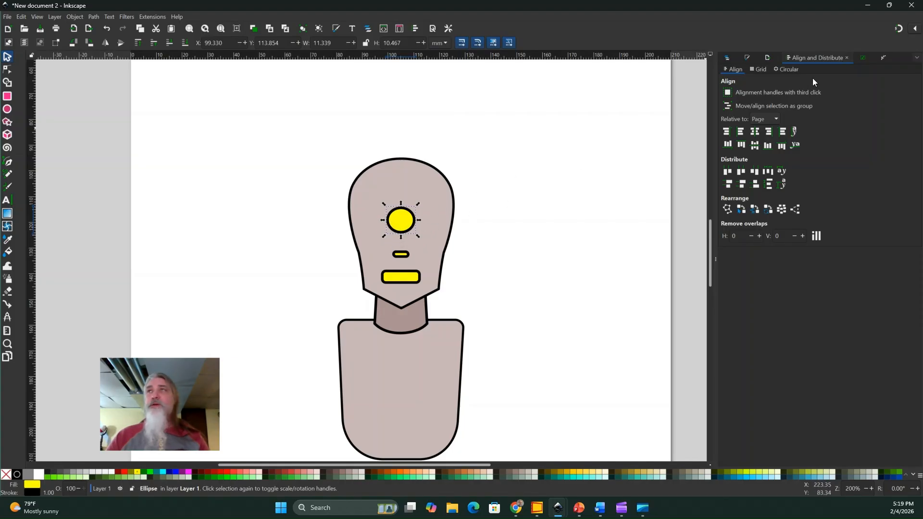
{"action": "left_click", "coordinate": [883, 56]}
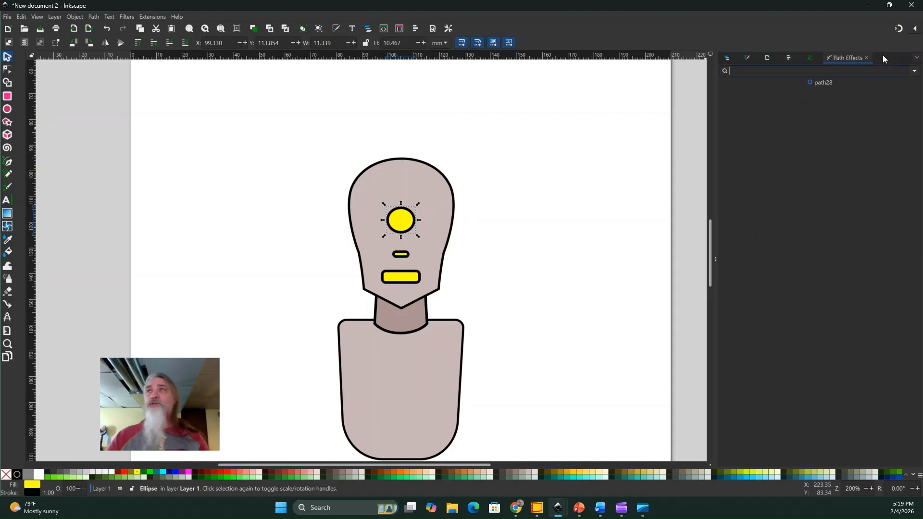
{"action": "left_click", "coordinate": [914, 72]}
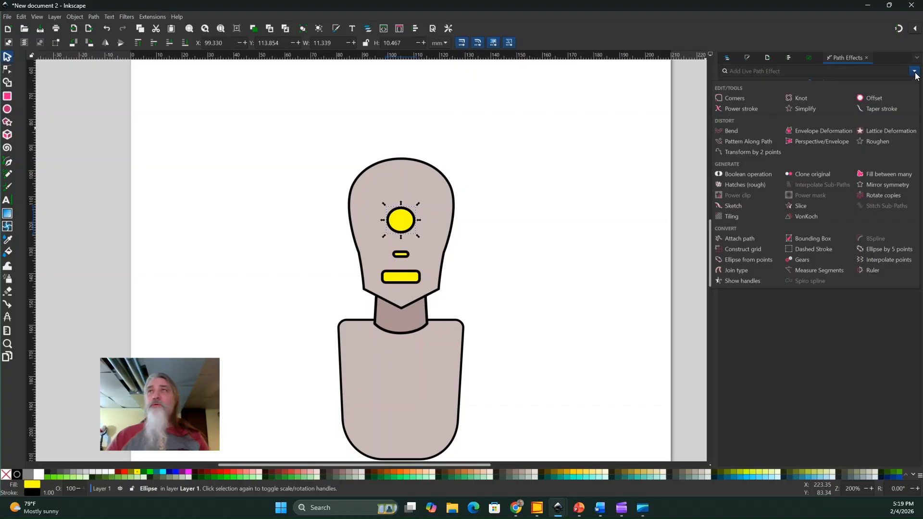
{"action": "left_click", "coordinate": [885, 185]}
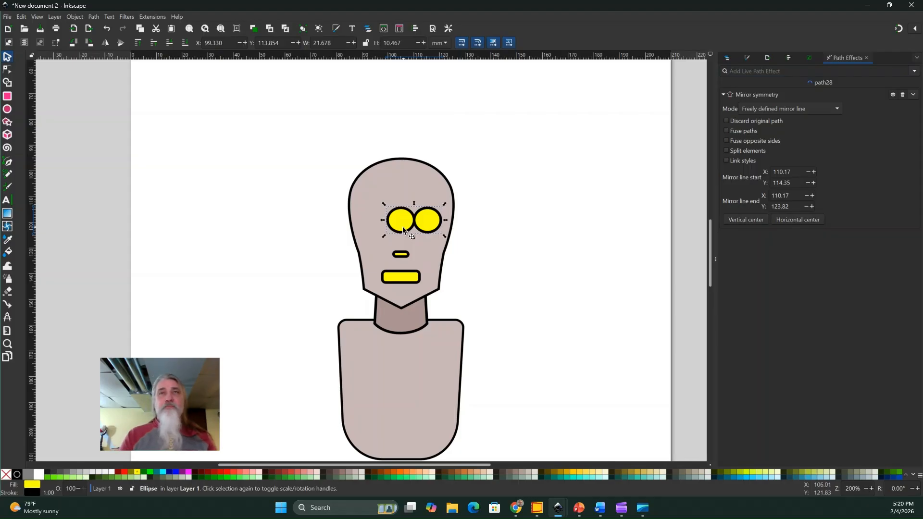
Nudge the mirrored pair of eyes left to an X position of 94.568 mm.
{"action": "key", "text": "Left"}
{"action": "key", "text": "Left"}
{"action": "key", "text": "Left"}
{"action": "key", "text": "Left"}
{"action": "key", "text": "Left"}
{"action": "key", "text": "Left"}
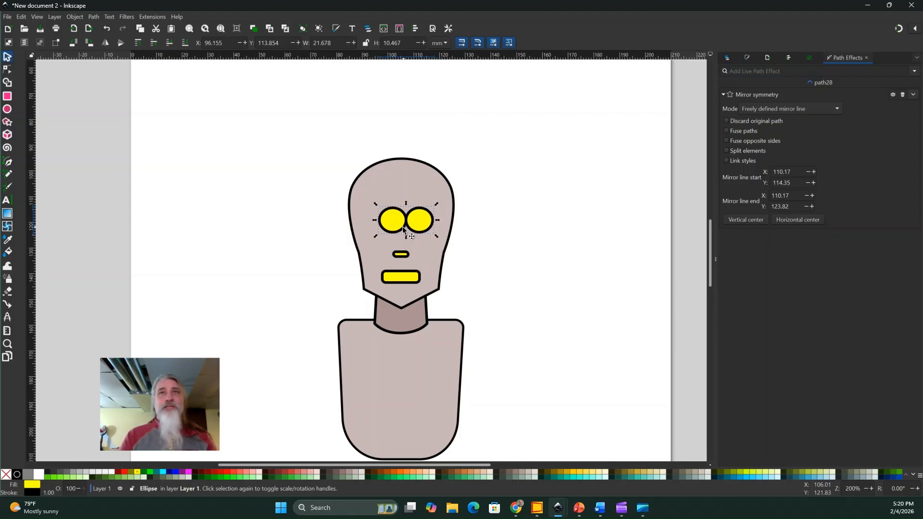
{"action": "key", "text": "Left"}
{"action": "key", "text": "Left"}
{"action": "key", "text": "Left"}
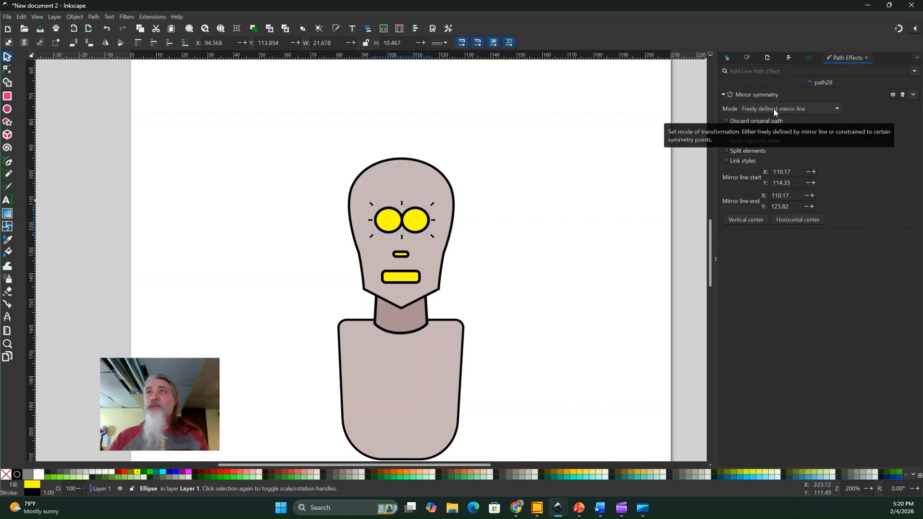
Shift the center point of the mirror line to the right to spread the eyes to an overall width of about 27.1 mm.
{"action": "left_click", "coordinate": [8, 70]}
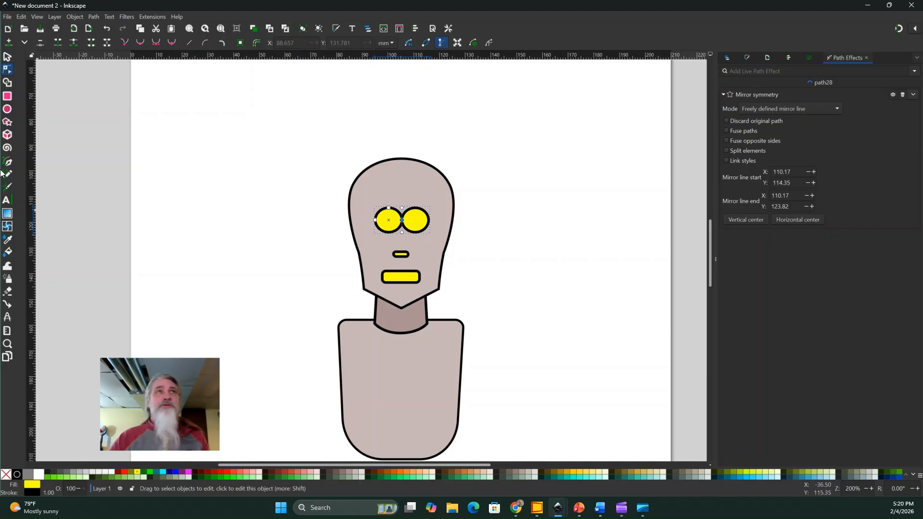
{"action": "left_click", "coordinate": [7, 346]}
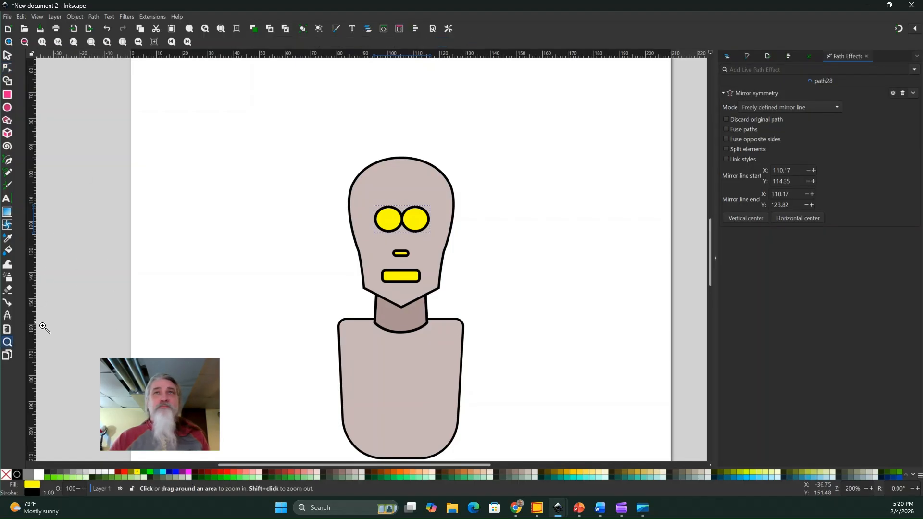
{"action": "left_click", "coordinate": [394, 235]}
{"action": "left_click", "coordinate": [393, 235]}
{"action": "left_click", "coordinate": [393, 235]}
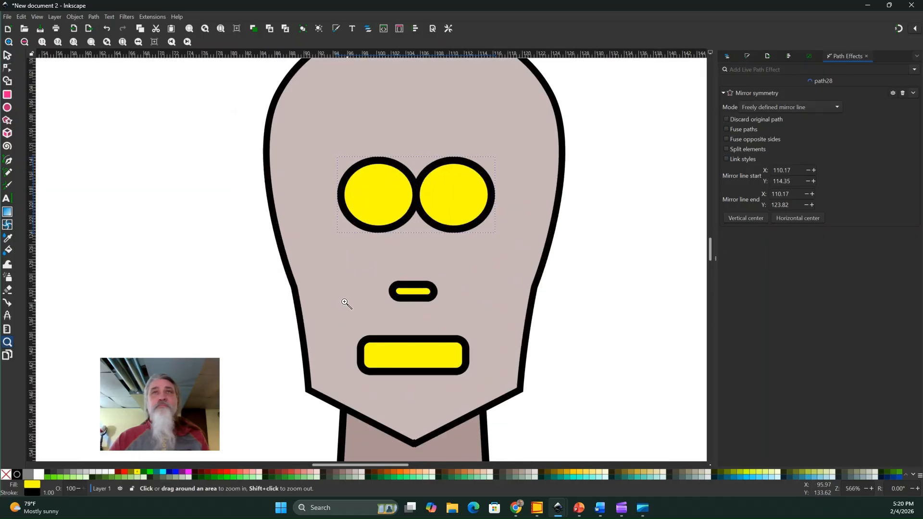
{"action": "left_click", "coordinate": [7, 69]}
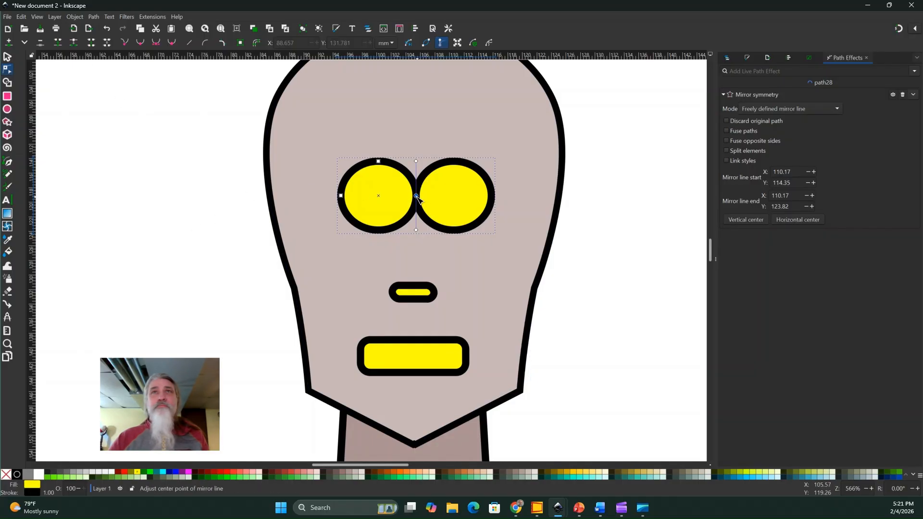
{"action": "left_click_drag", "start_coordinate": [416, 196], "coordinate": [439, 198]}
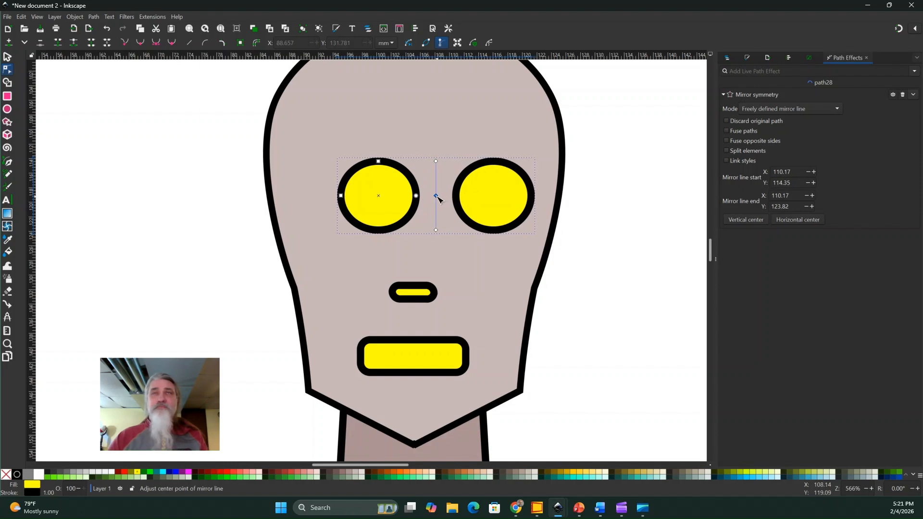
Nudge the spread eyes left to an X position of 91.393 mm to center them over the nose.
{"action": "left_click", "coordinate": [7, 57]}
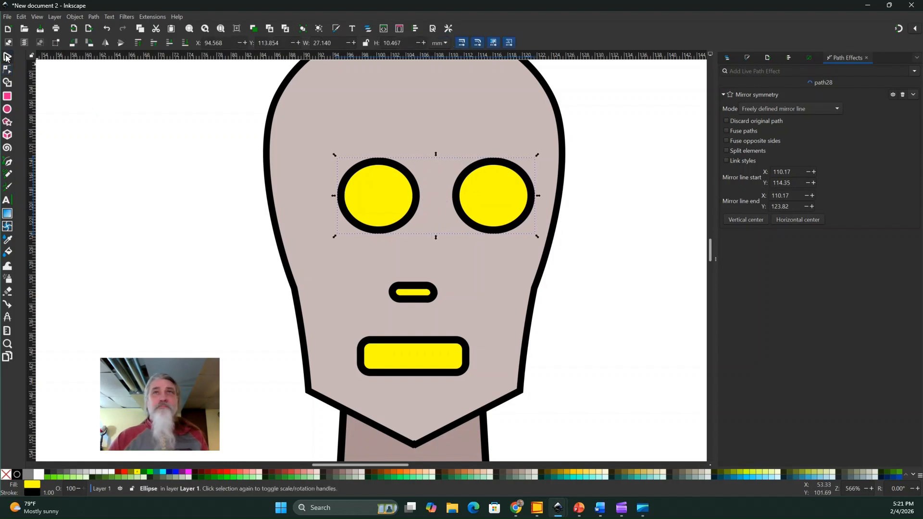
{"action": "key", "text": "Left"}
{"action": "key", "text": "Left"}
{"action": "key", "text": "Left"}
{"action": "key", "text": "Left"}
{"action": "key", "text": "Left"}
{"action": "key", "text": "Left"}
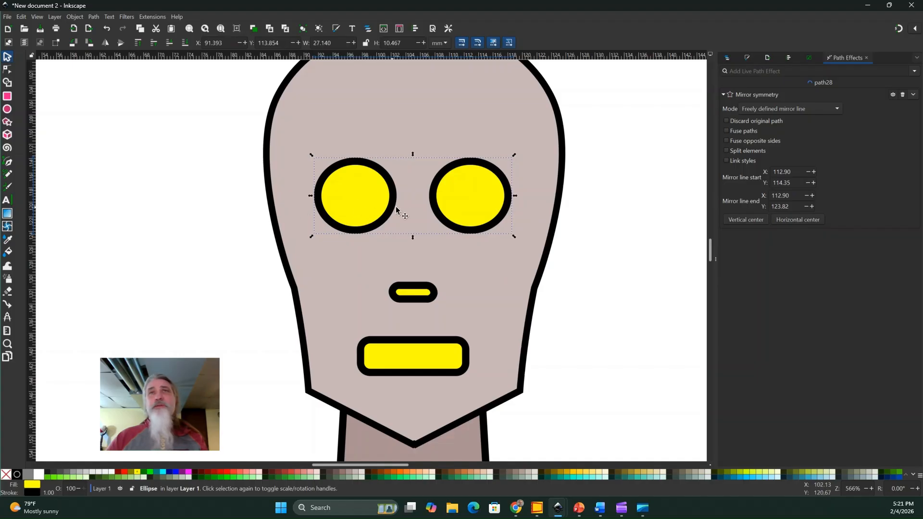
{"action": "left_click", "coordinate": [99, 164]}
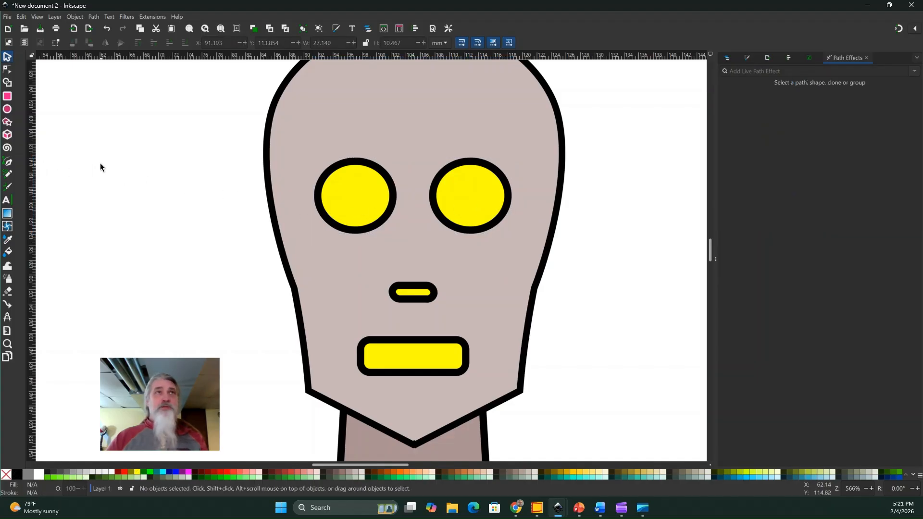
Draw a small pupil ellipse with radii of about 1.6 by 1.4 mm inside the left eye and fill it red.
{"action": "left_click", "coordinate": [7, 109]}
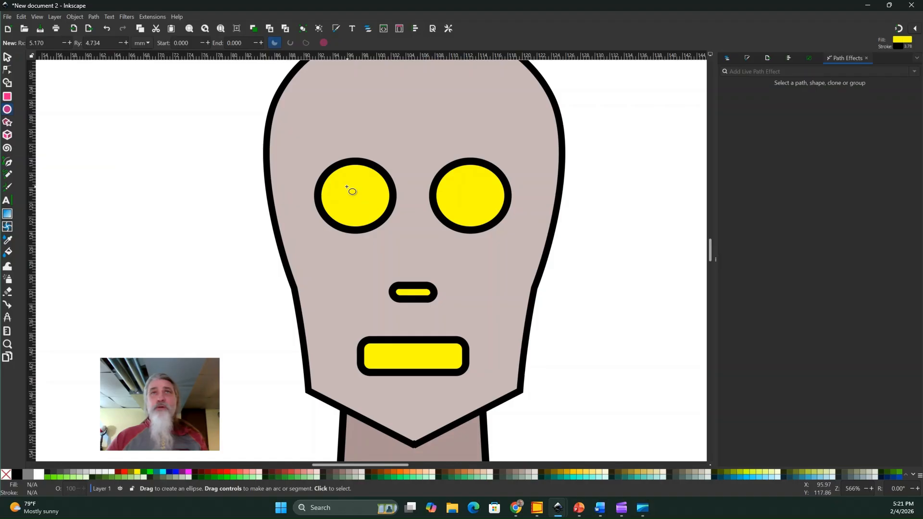
{"action": "left_click_drag", "start_coordinate": [341, 188], "coordinate": [366, 210]}
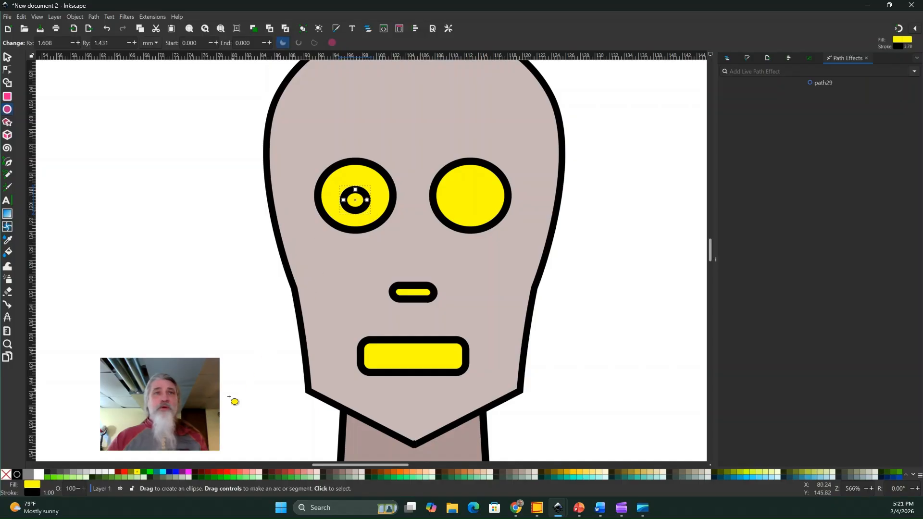
{"action": "left_click", "coordinate": [125, 473]}
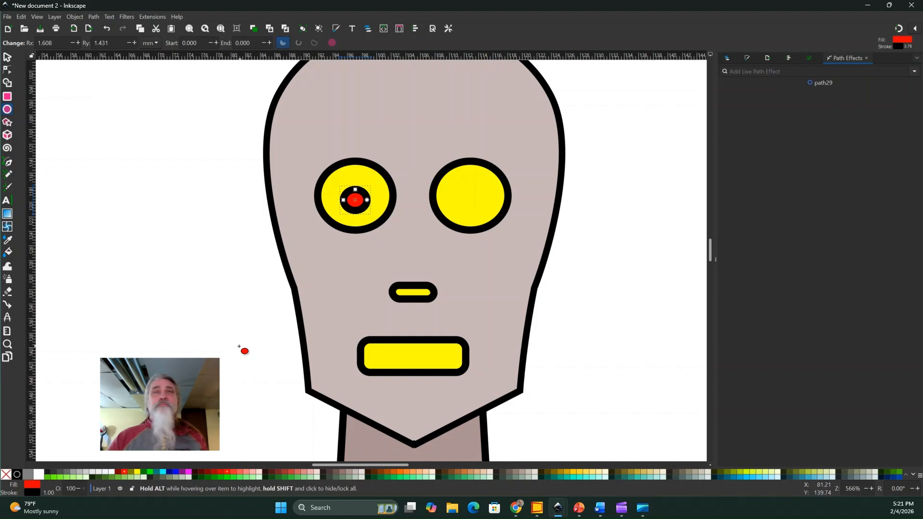
Duplicate the red pupil and nudge the copy right to an X position of 110.813 mm, inside the right eye.
{"action": "left_click", "coordinate": [6, 57]}
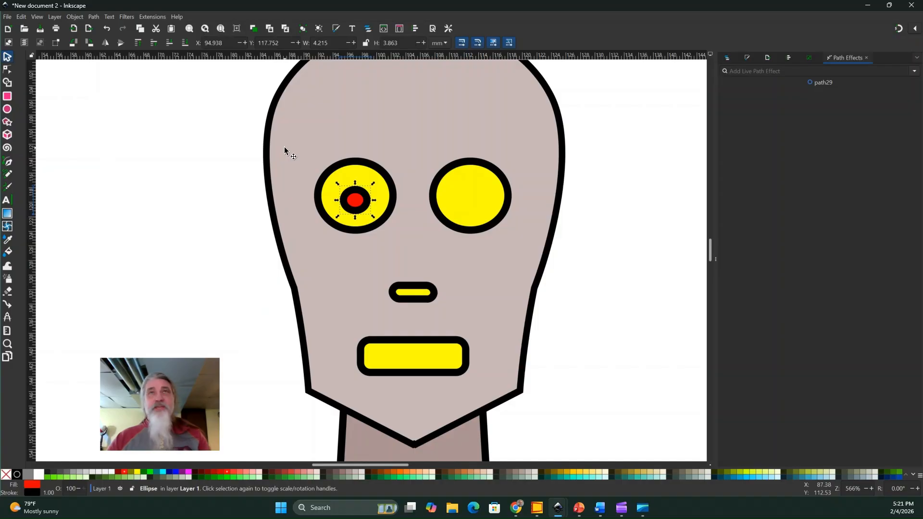
{"action": "right_click", "coordinate": [356, 200]}
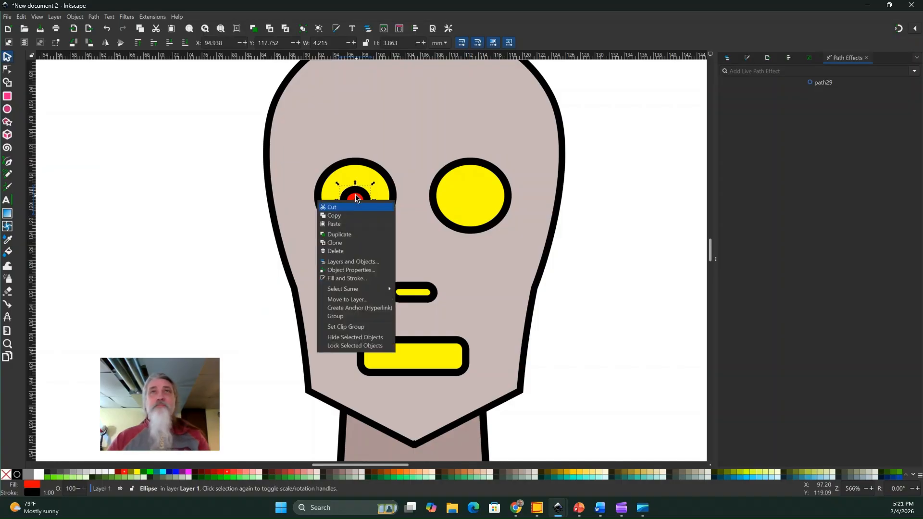
{"action": "left_click", "coordinate": [351, 232]}
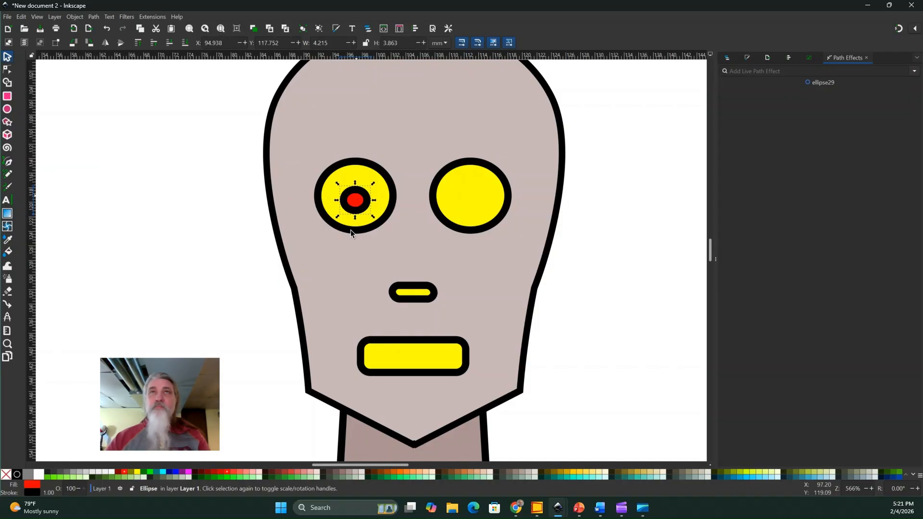
{"action": "key", "text": "Right"}
{"action": "key", "text": "Right"}
{"action": "key", "text": "Right"}
{"action": "key", "text": "Right"}
{"action": "key", "text": "Right"}
{"action": "key", "text": "Right"}
{"action": "key", "text": "Right"}
{"action": "key", "text": "Right"}
{"action": "key", "text": "Right"}
{"action": "key", "text": "Right"}
{"action": "key", "text": "Right"}
{"action": "key", "text": "Right"}
{"action": "key", "text": "Right"}
{"action": "key", "text": "Right"}
{"action": "key", "text": "Right"}
{"action": "key", "text": "Right"}
{"action": "key", "text": "Right"}
{"action": "key", "text": "Right"}
{"action": "key", "text": "Right"}
{"action": "key", "text": "Right"}
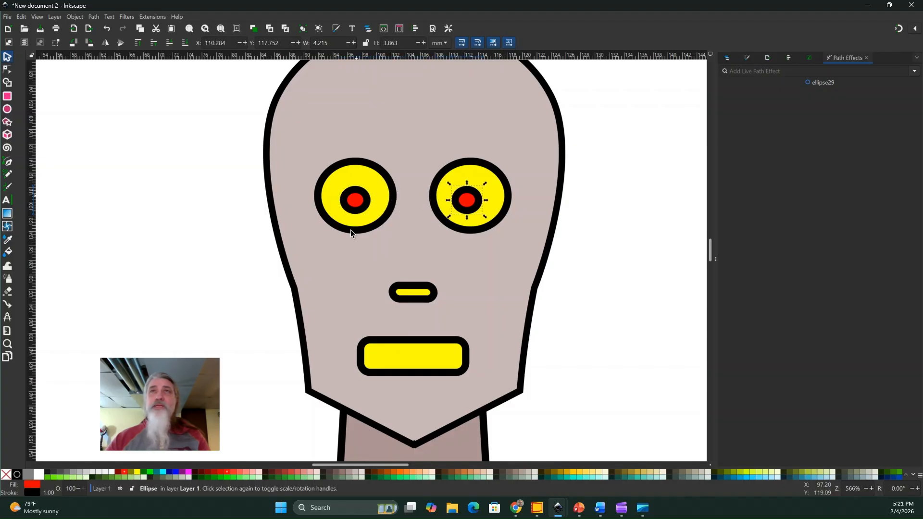
{"action": "key", "text": "Right"}
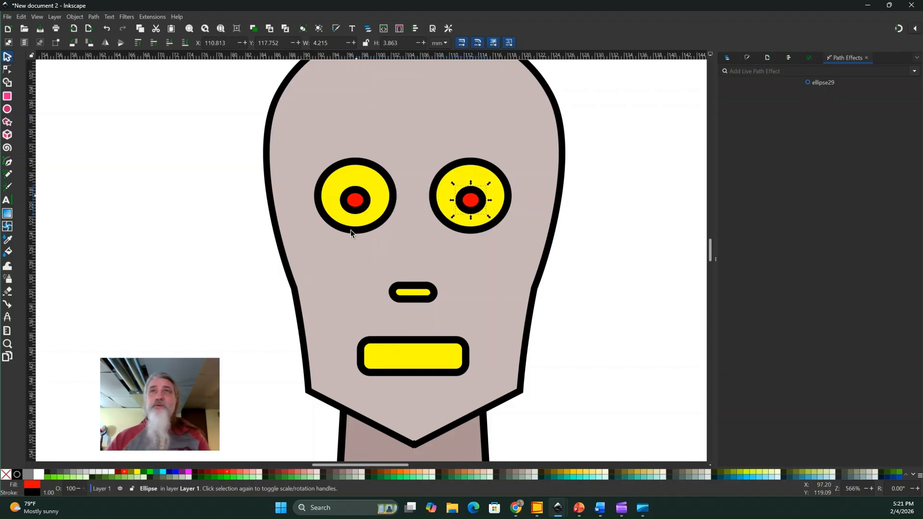
{"action": "left_click", "coordinate": [607, 279]}
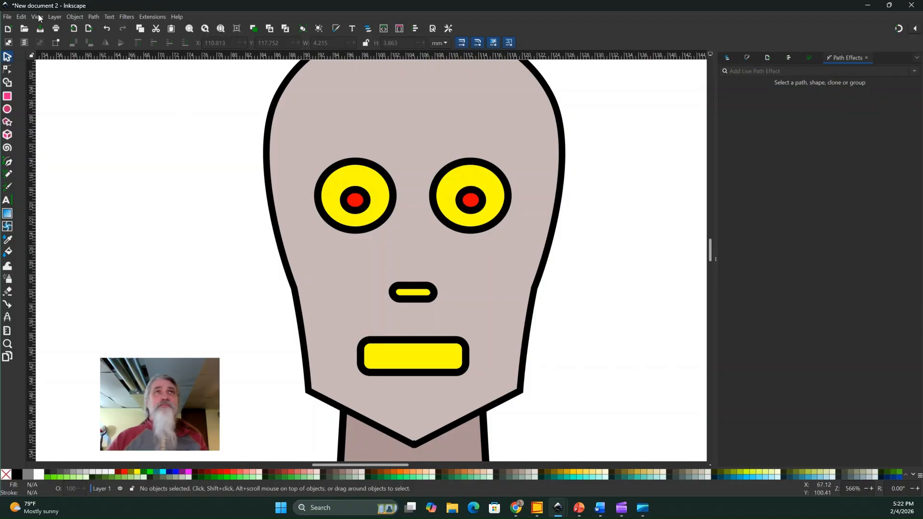
Lower the upper edge of the mouth rectangle to make it thinner, about 3.7 mm high.
{"action": "scroll", "coordinate": [364, 278], "scroll_direction": "down", "scroll_amount": 3}
{"action": "left_click", "coordinate": [358, 270]}
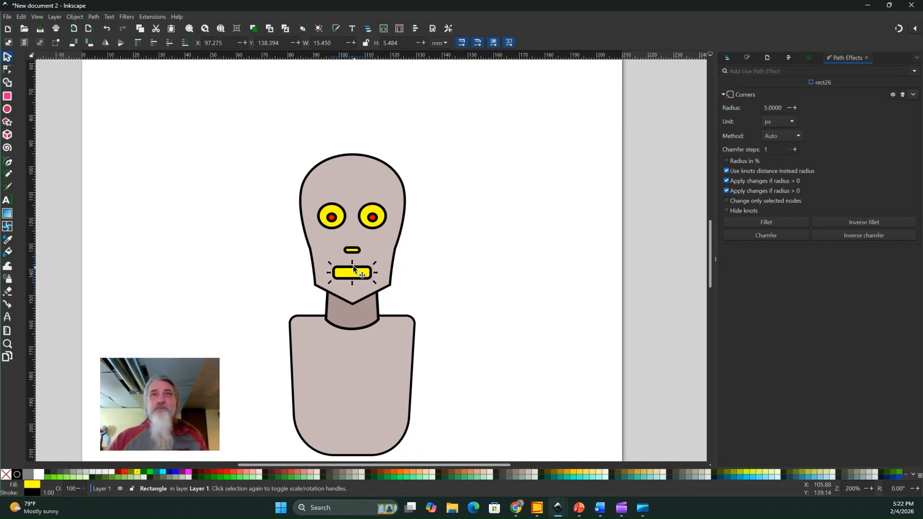
{"action": "left_click_drag", "start_coordinate": [352, 263], "coordinate": [353, 266]}
{"action": "left_click", "coordinate": [504, 273]}
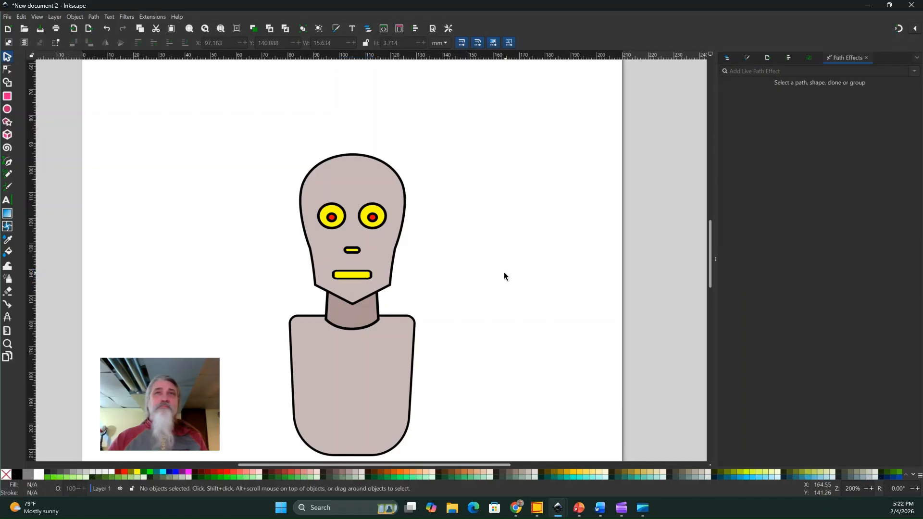